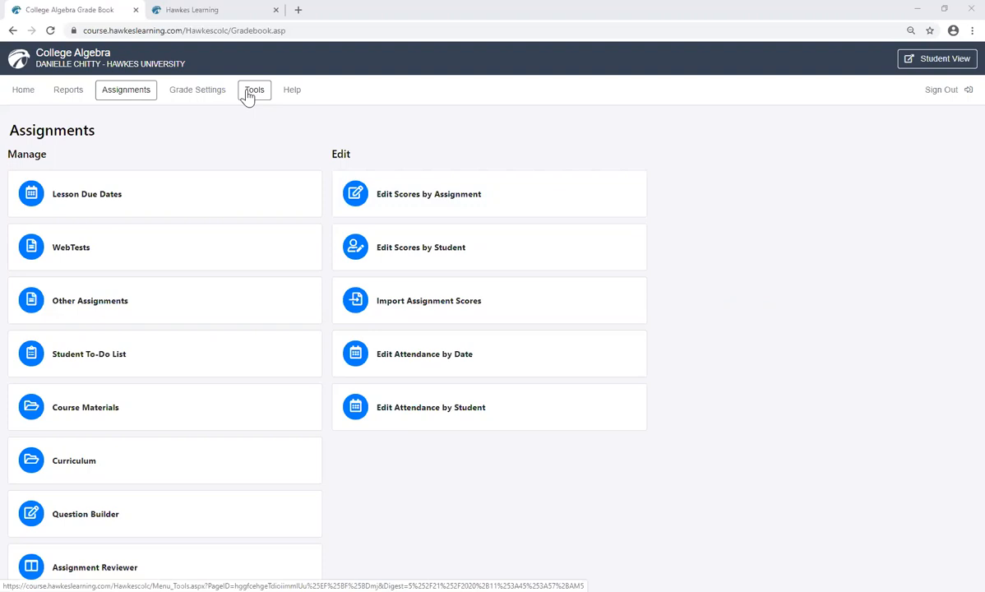
Open the grade book's display options and review the settings through to the messaging and custom tab sections.
{"action": "left_click", "coordinate": [251, 94]}
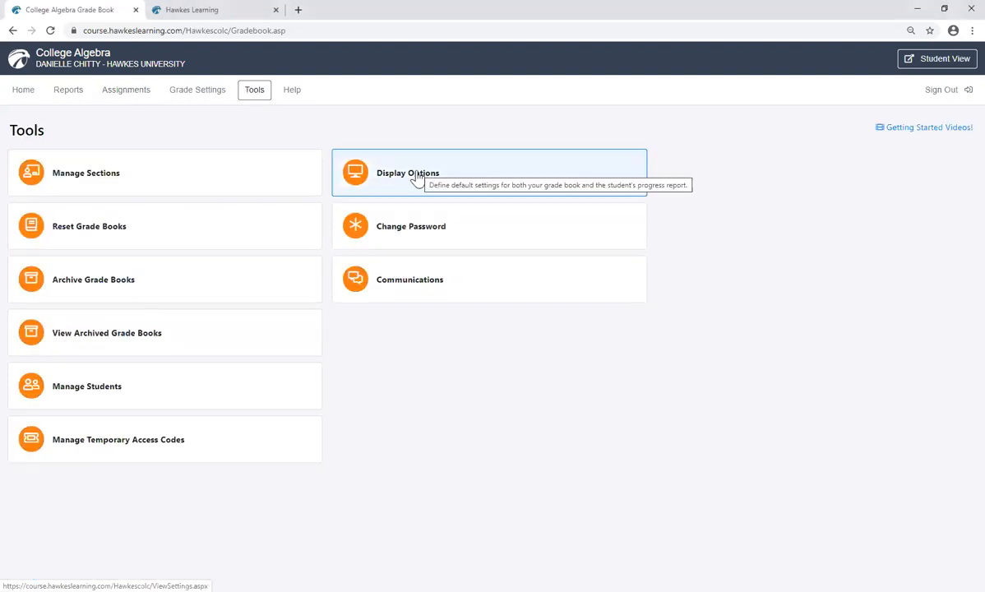
{"action": "left_click", "coordinate": [418, 179]}
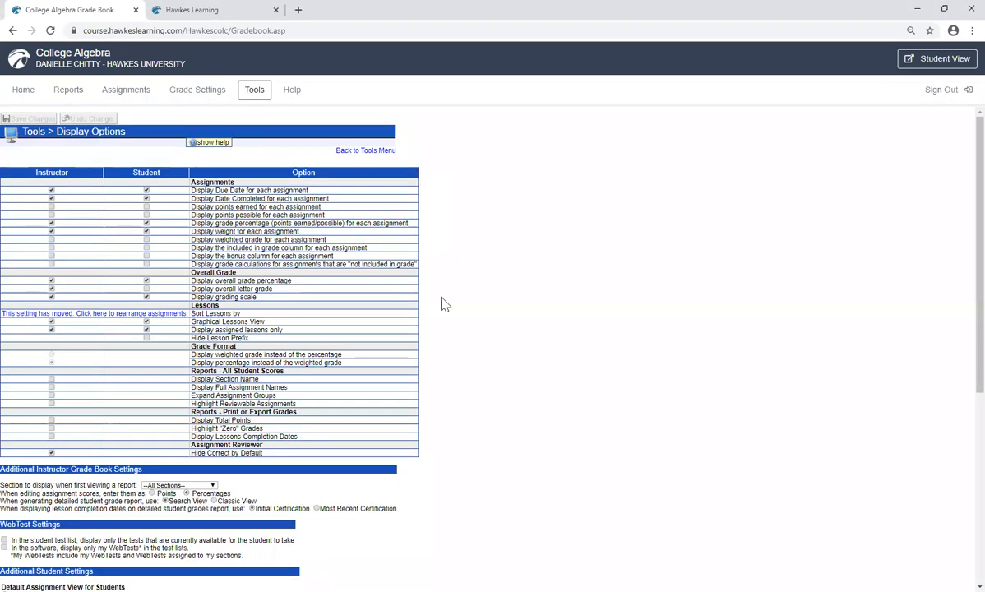
{"action": "scroll", "coordinate": [444, 305], "scroll_direction": "down", "scroll_amount": 1}
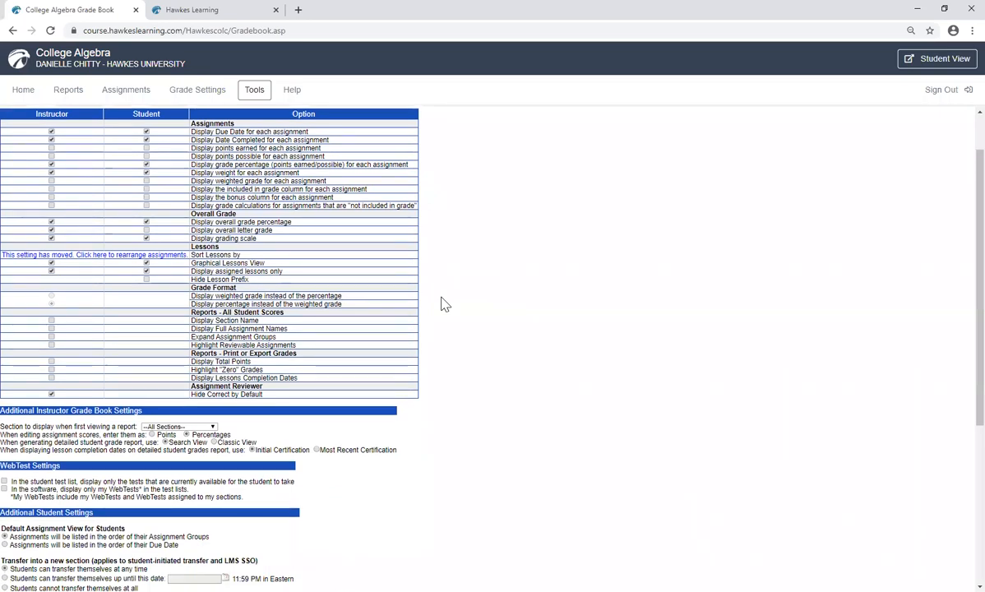
{"action": "scroll", "coordinate": [444, 305], "scroll_direction": "down", "scroll_amount": 1}
{"action": "scroll", "coordinate": [444, 305], "scroll_direction": "down", "scroll_amount": 3}
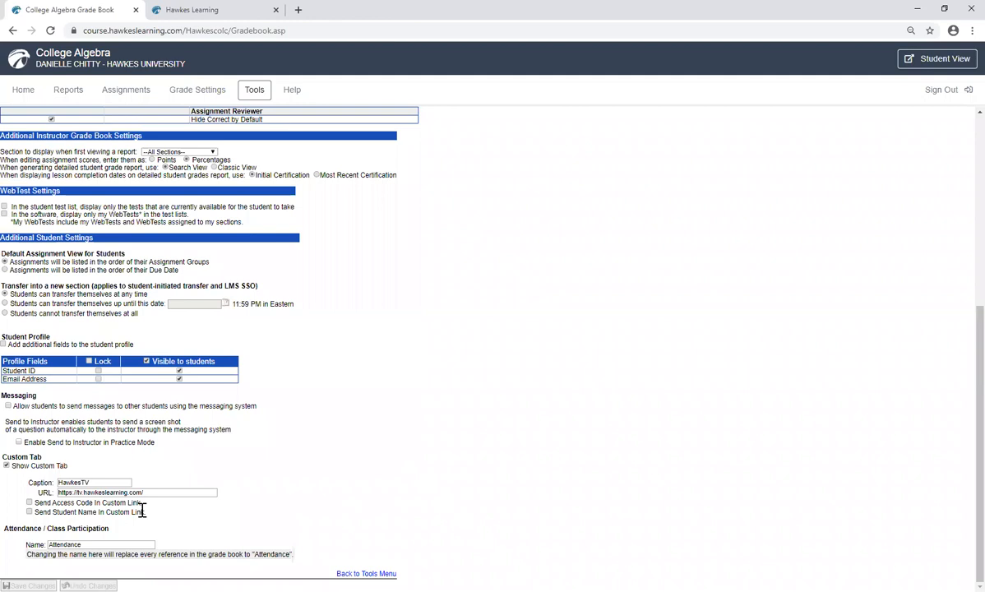
{"action": "left_click_drag", "start_coordinate": [43, 457], "coordinate": [31, 439]}
{"action": "left_click", "coordinate": [161, 452]}
Check the HawkesTV custom link in the student's College Algebra course and close both the video site and the student page.
{"action": "left_click", "coordinate": [178, 10]}
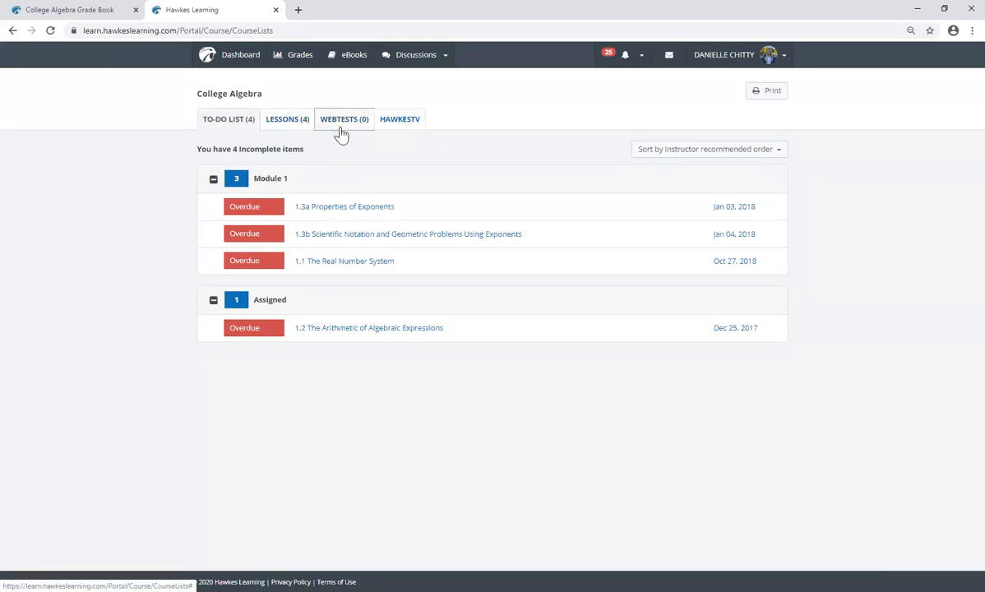
{"action": "left_click", "coordinate": [406, 122]}
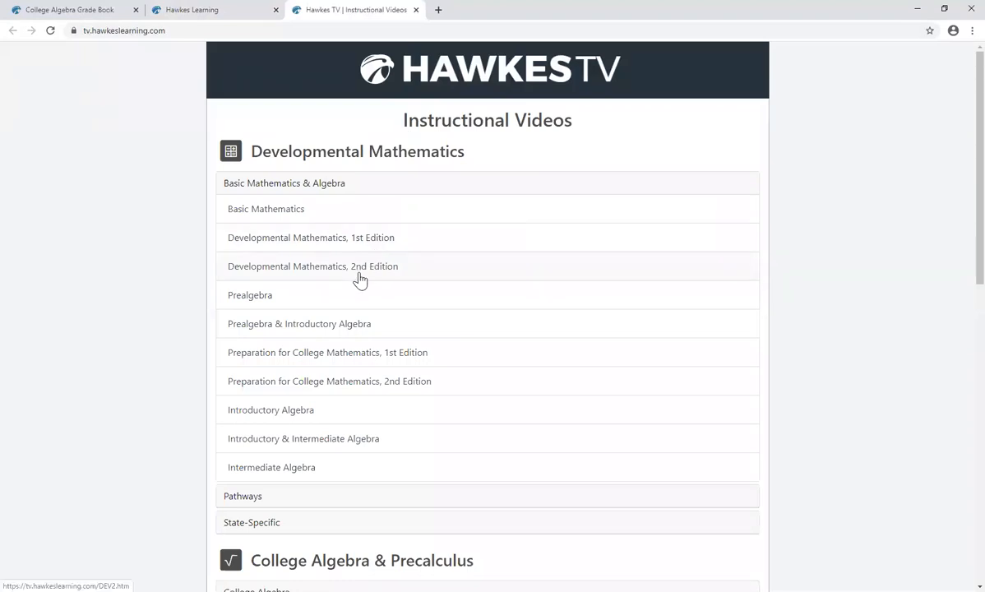
{"action": "left_click", "coordinate": [415, 10]}
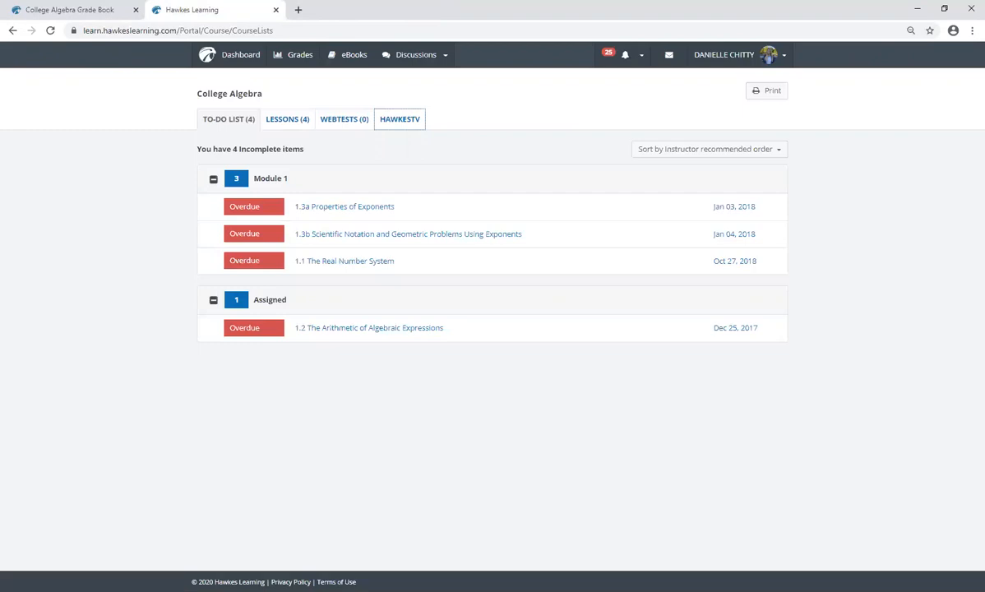
{"action": "left_click", "coordinate": [277, 9]}
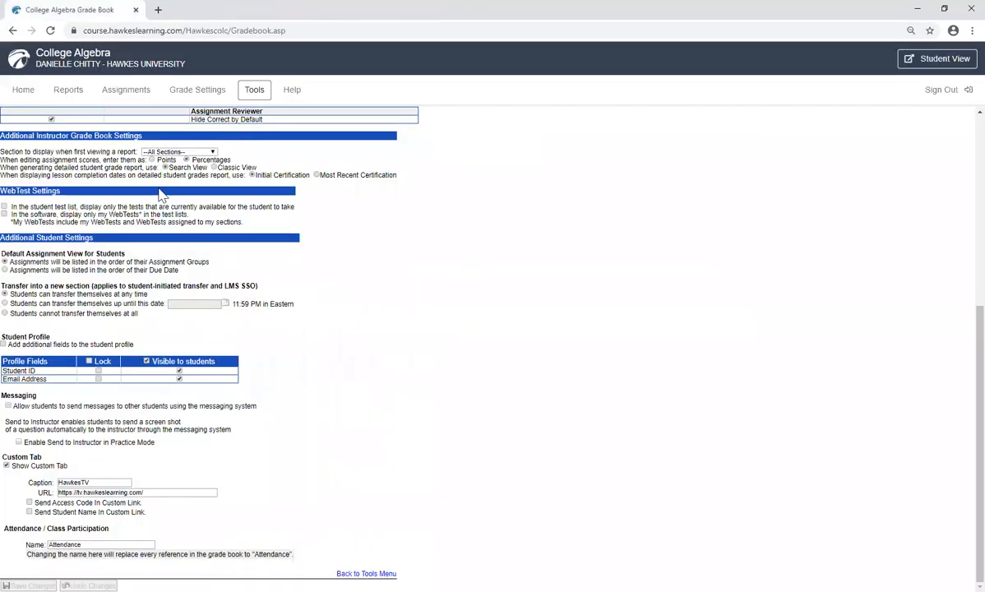
Open the assignment groups in the grade settings and examine the grading rule for the Lessons group.
{"action": "left_click", "coordinate": [206, 95]}
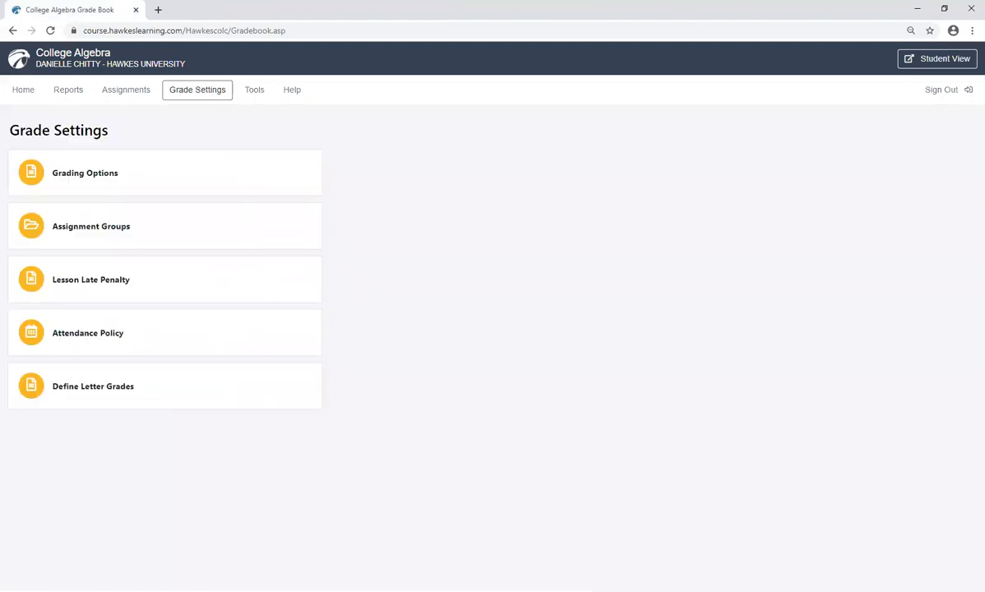
{"action": "left_click", "coordinate": [65, 223]}
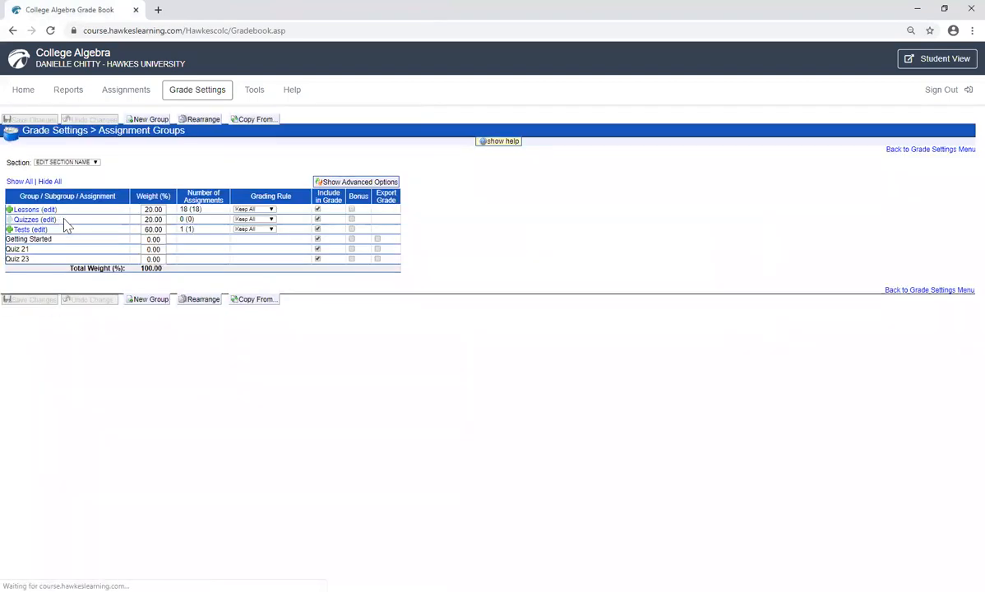
{"action": "left_click", "coordinate": [270, 210]}
Open the lesson due dates of the SCC Demo section and show their additional options.
{"action": "left_click", "coordinate": [127, 92]}
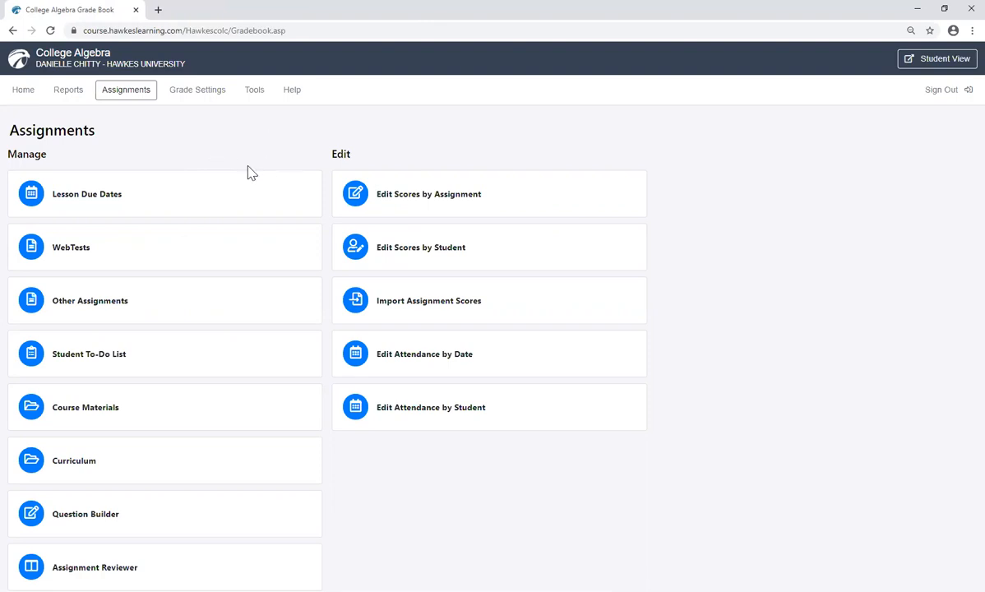
{"action": "left_click", "coordinate": [164, 204]}
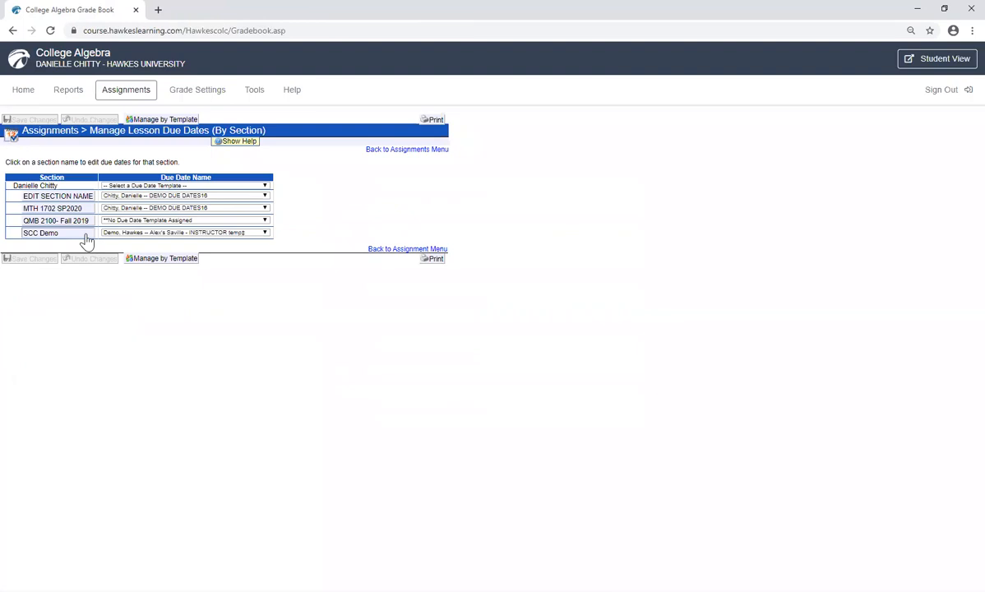
{"action": "left_click", "coordinate": [85, 235]}
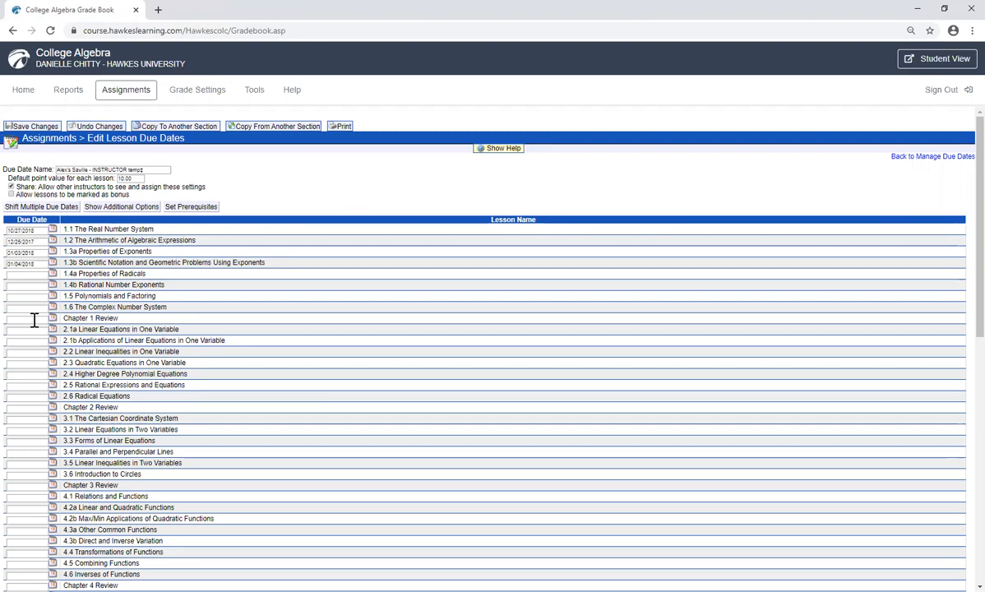
{"action": "left_click", "coordinate": [147, 209]}
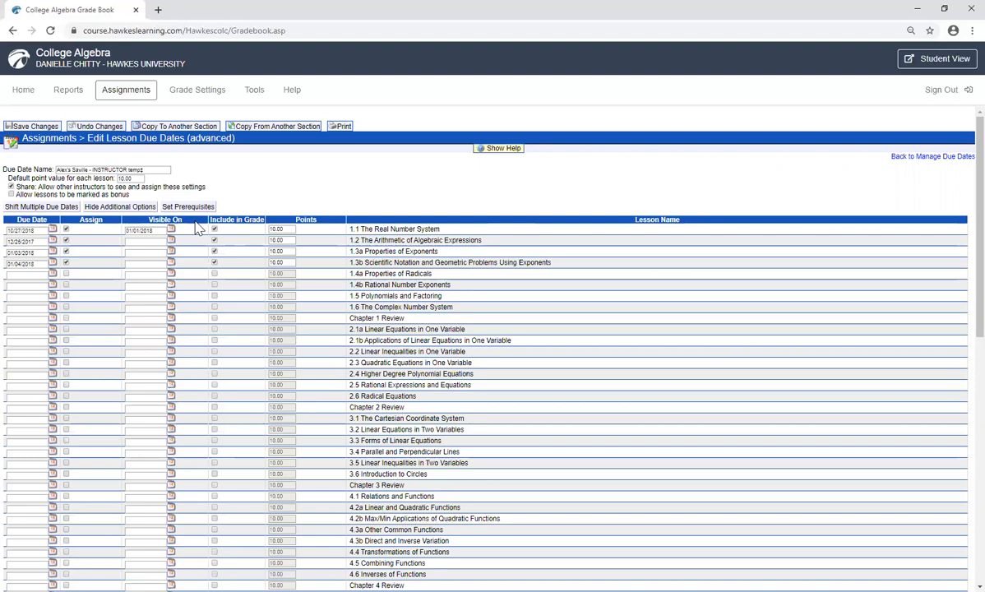
Open the additional settings of the WebTest Save1028.
{"action": "left_click", "coordinate": [128, 92]}
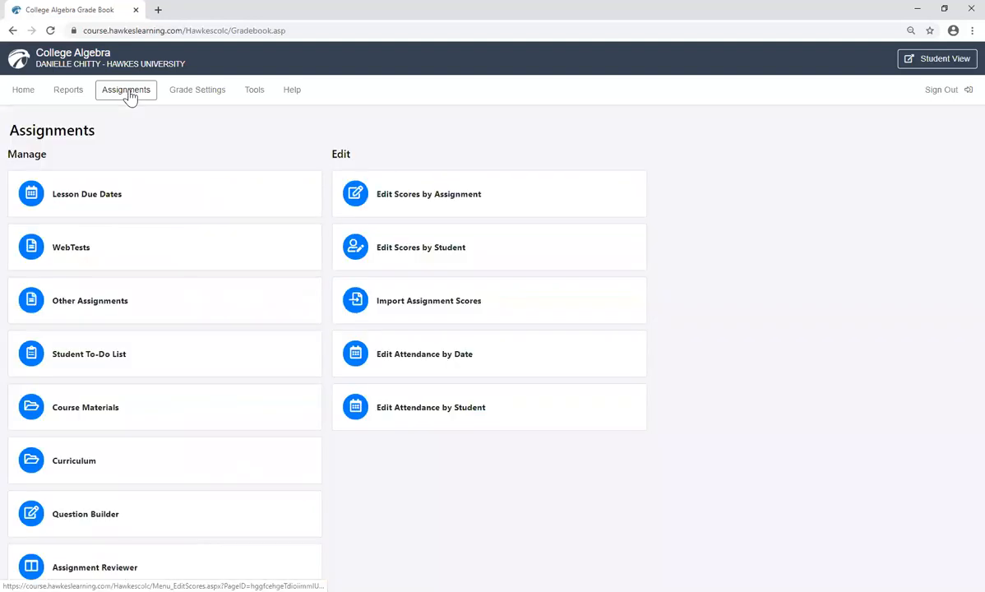
{"action": "left_click", "coordinate": [83, 260]}
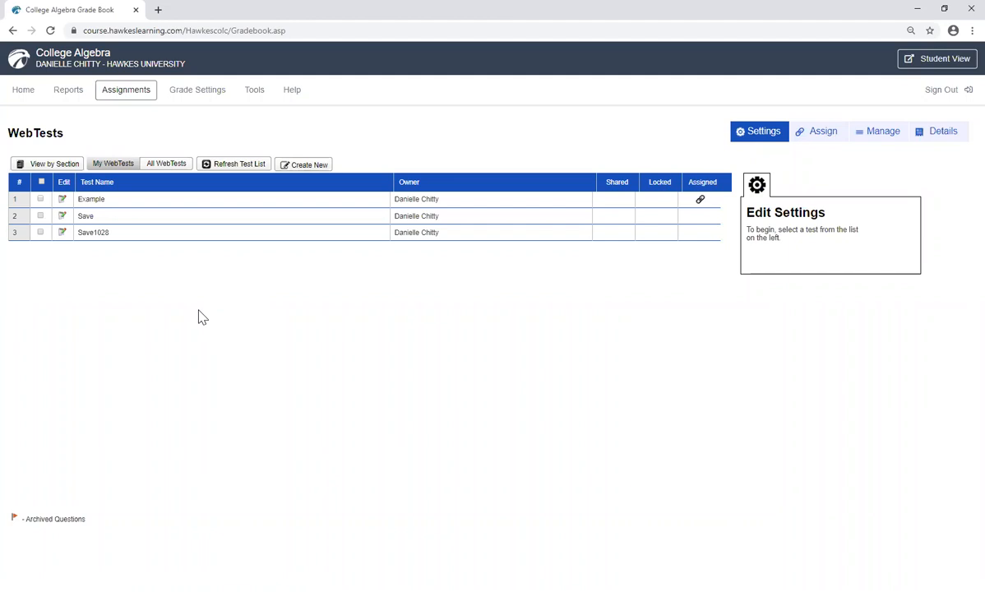
{"action": "left_click", "coordinate": [151, 239]}
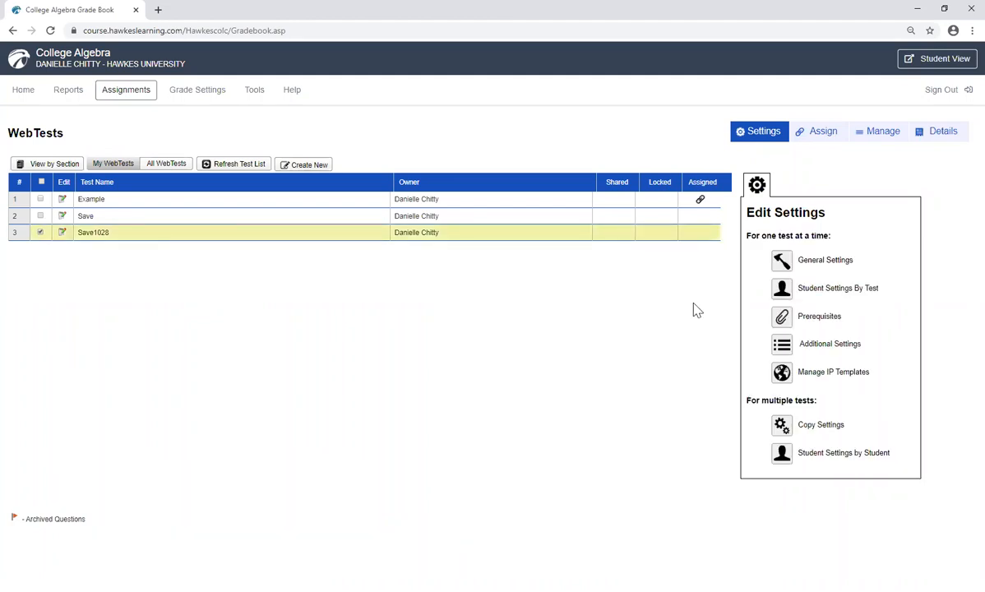
{"action": "left_click", "coordinate": [830, 346]}
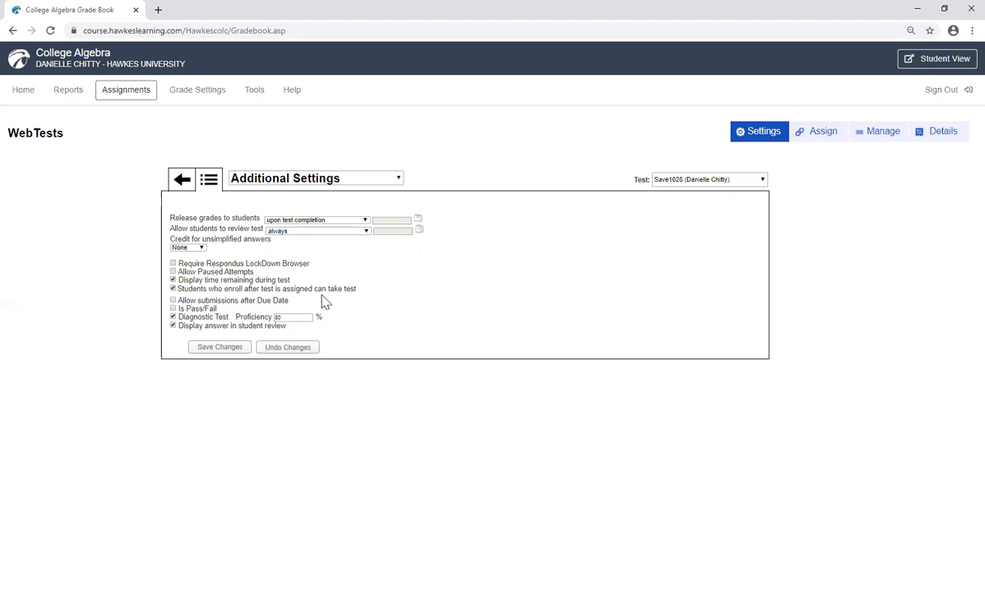
Display the student to-do list for the SCC Demo section.
{"action": "left_click", "coordinate": [127, 93]}
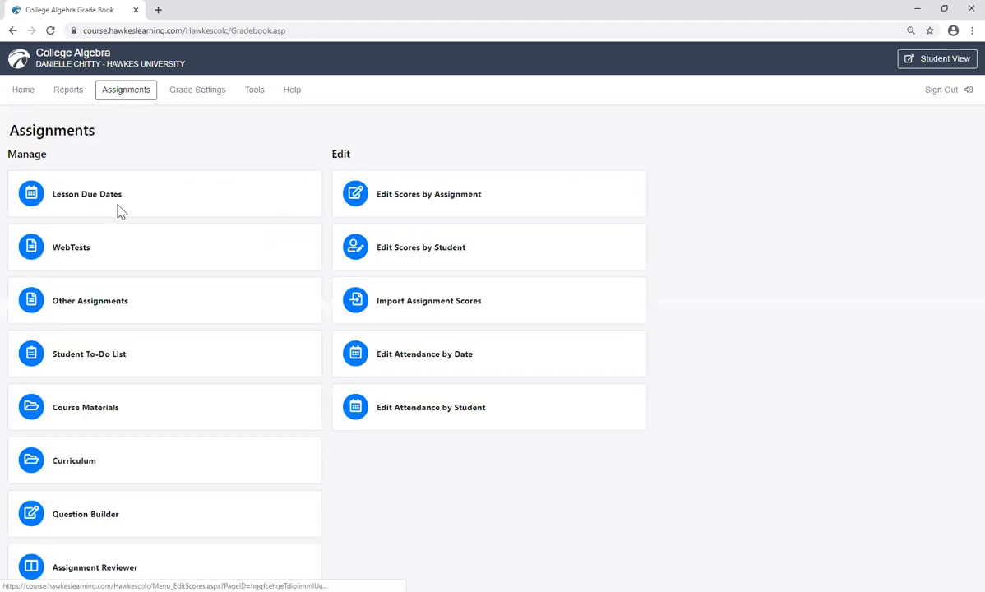
{"action": "left_click", "coordinate": [123, 368]}
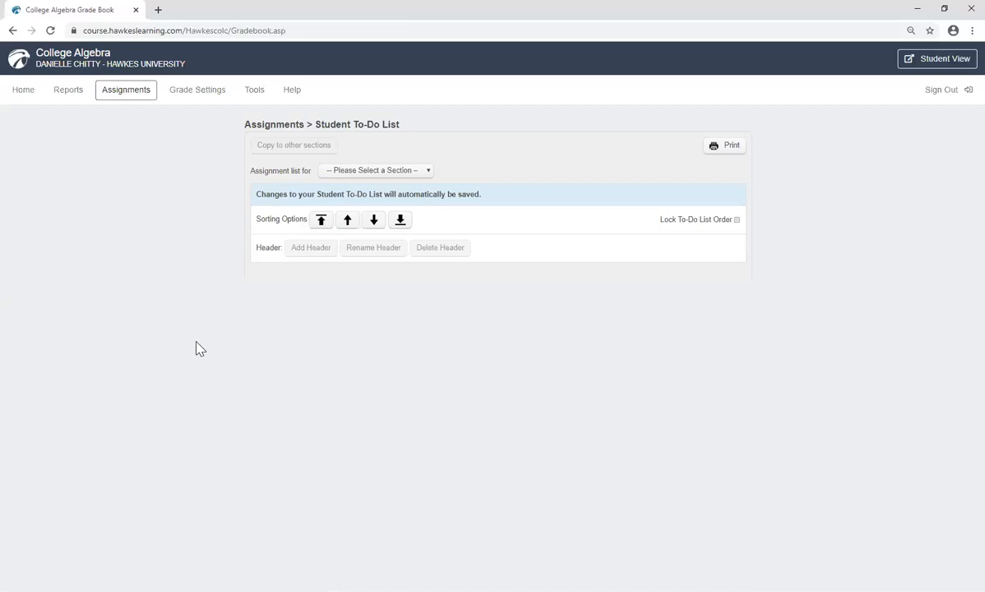
{"action": "left_click", "coordinate": [384, 173]}
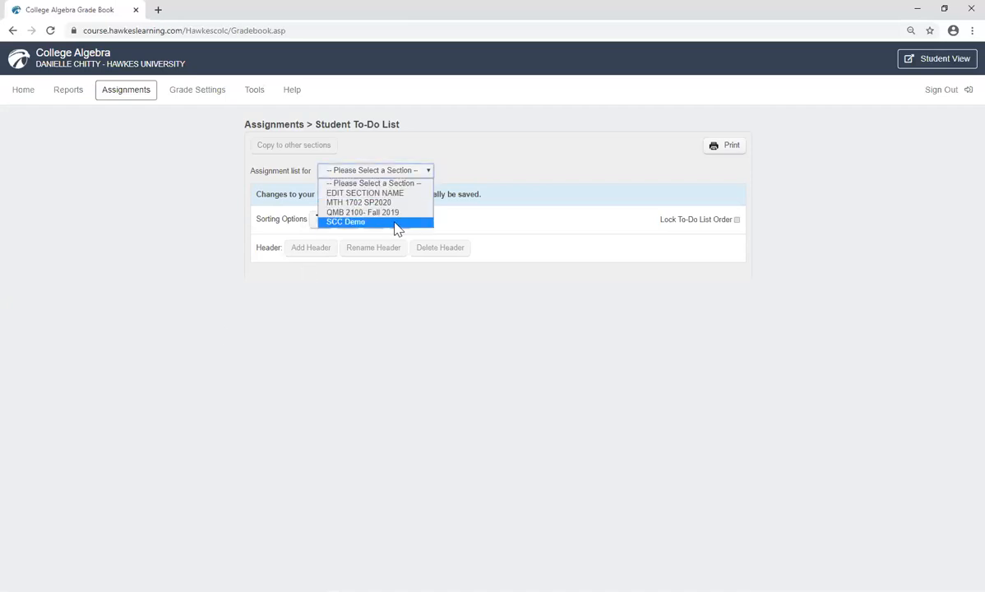
{"action": "left_click", "coordinate": [395, 222]}
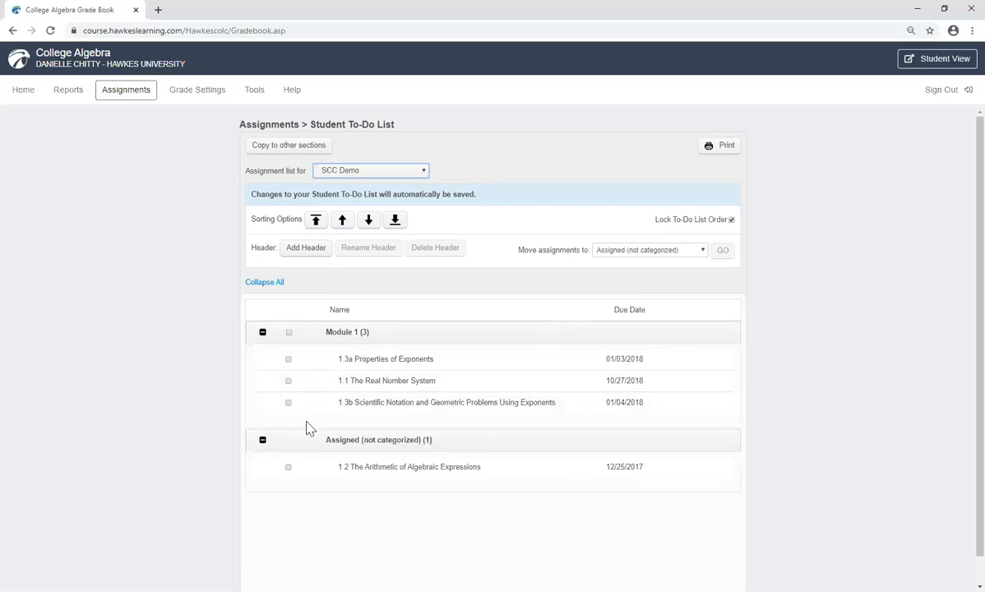
Try selecting the Module 1 lessons and moving lesson 1.2 The Arithmetic of Algebraic Expressions within the to-do list.
{"action": "left_click", "coordinate": [287, 403]}
{"action": "left_click", "coordinate": [288, 381]}
{"action": "left_click", "coordinate": [288, 359]}
{"action": "left_click", "coordinate": [287, 359]}
{"action": "left_click_drag", "start_coordinate": [392, 466], "coordinate": [402, 492]}
Open the curriculum of the SCC Demo section and enter 1 as the FlexMastery limit of additional attempts per question.
{"action": "left_click", "coordinate": [139, 94]}
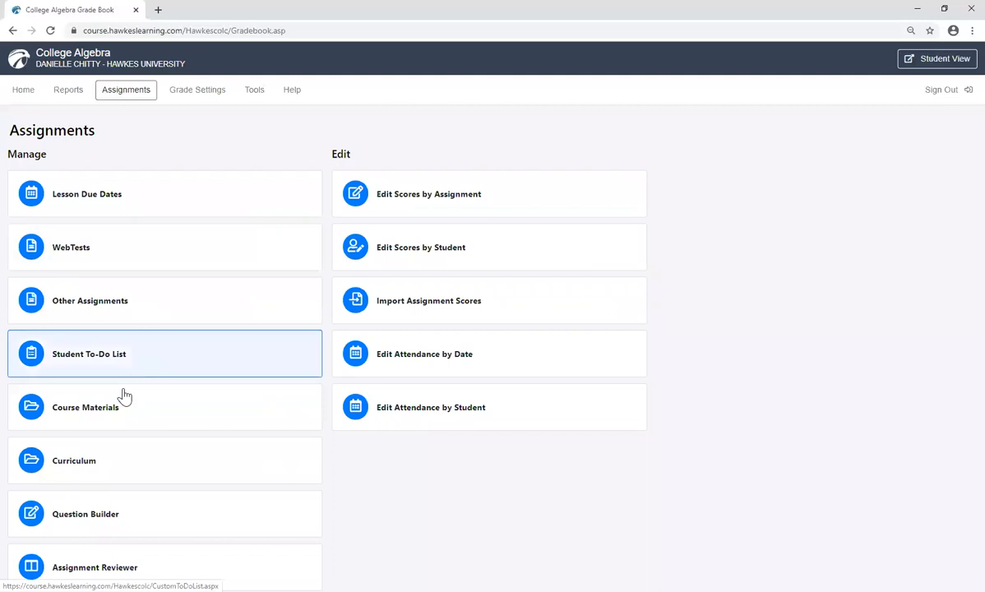
{"action": "left_click", "coordinate": [102, 467]}
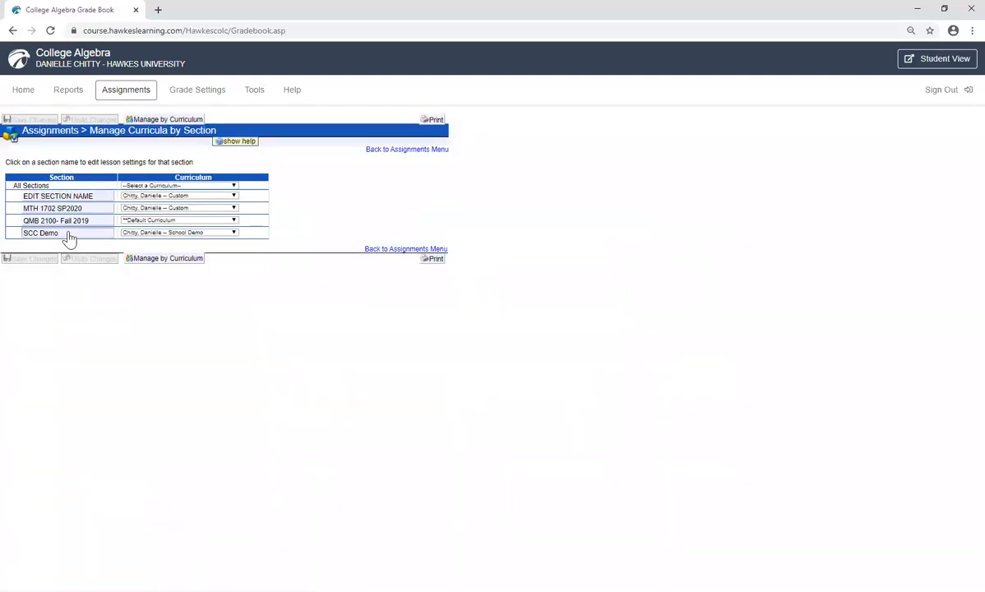
{"action": "left_click", "coordinate": [68, 235]}
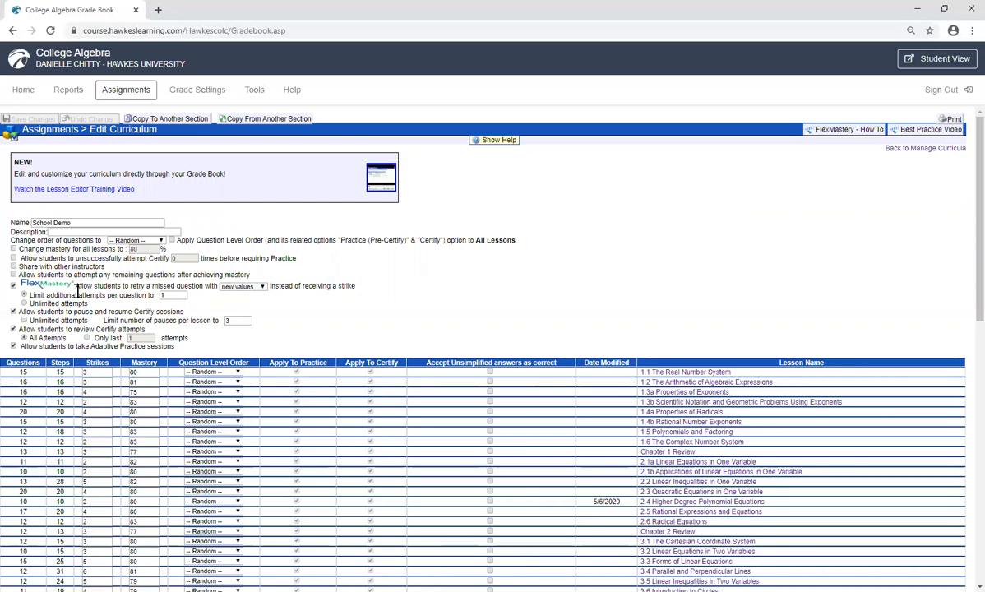
{"action": "left_click", "coordinate": [163, 298]}
{"action": "type", "text": "1"}
Open the Question Builder and start a new question in the Training folder.
{"action": "left_click", "coordinate": [120, 92]}
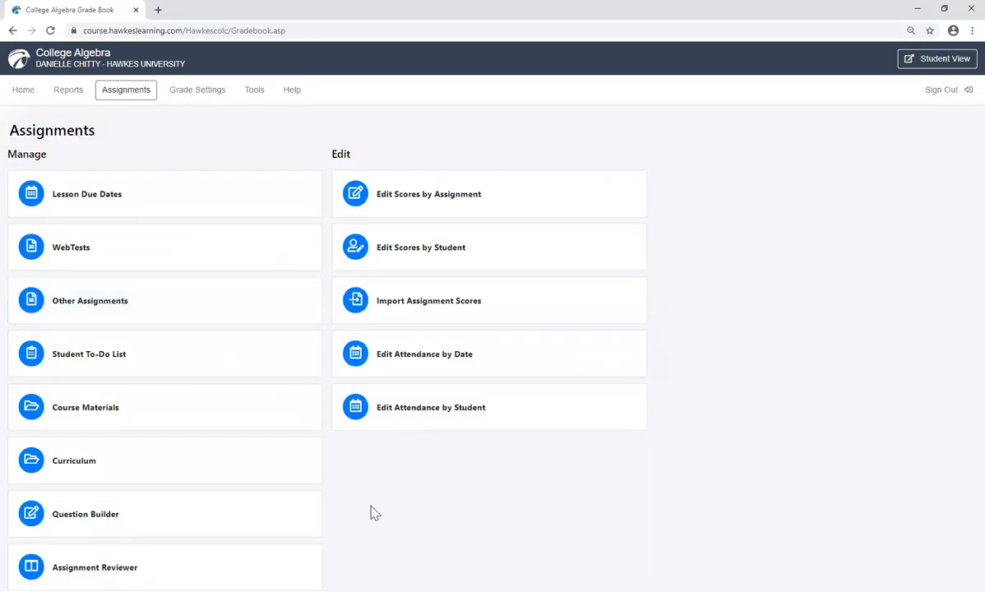
{"action": "left_click", "coordinate": [183, 523]}
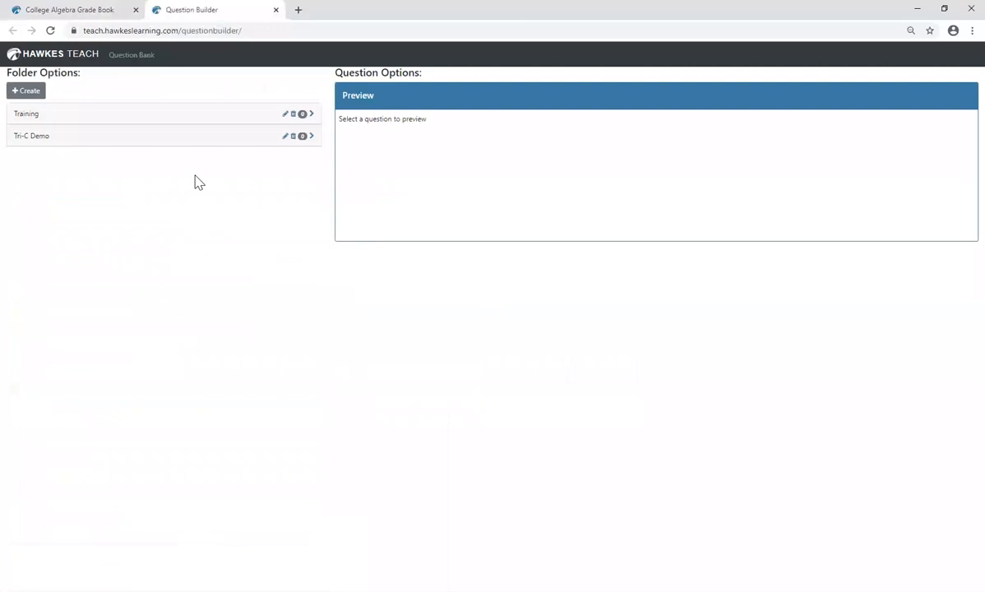
{"action": "left_click", "coordinate": [36, 120]}
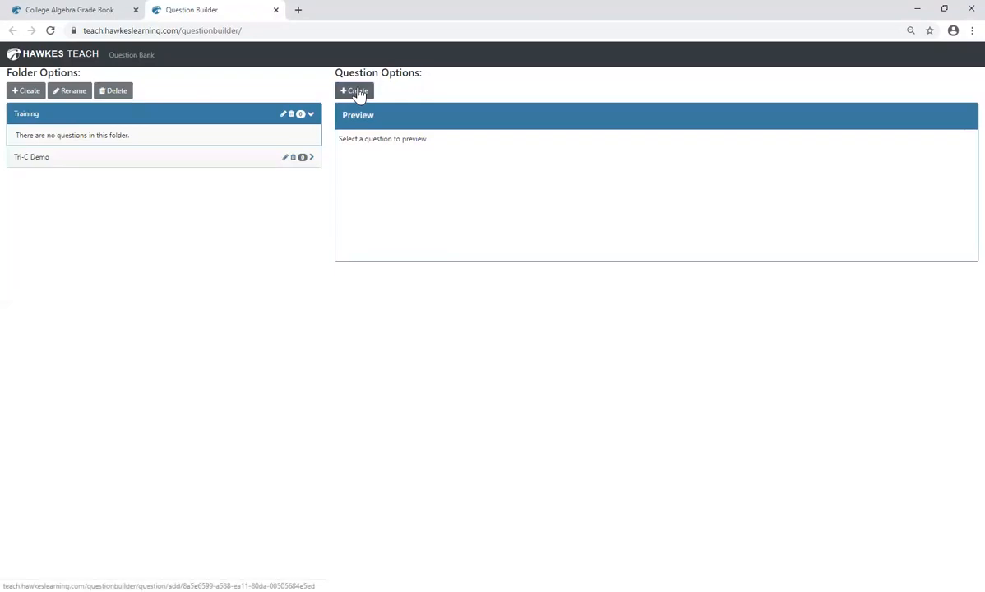
{"action": "left_click", "coordinate": [358, 92]}
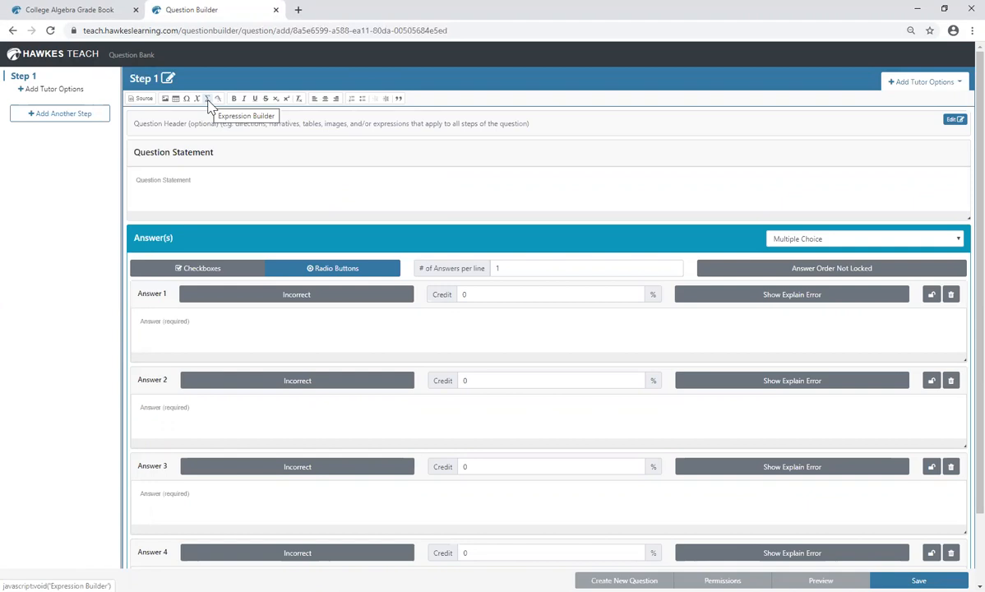
Review the available answer types for the new question and close the Question Builder without saving.
{"action": "left_click", "coordinate": [804, 238]}
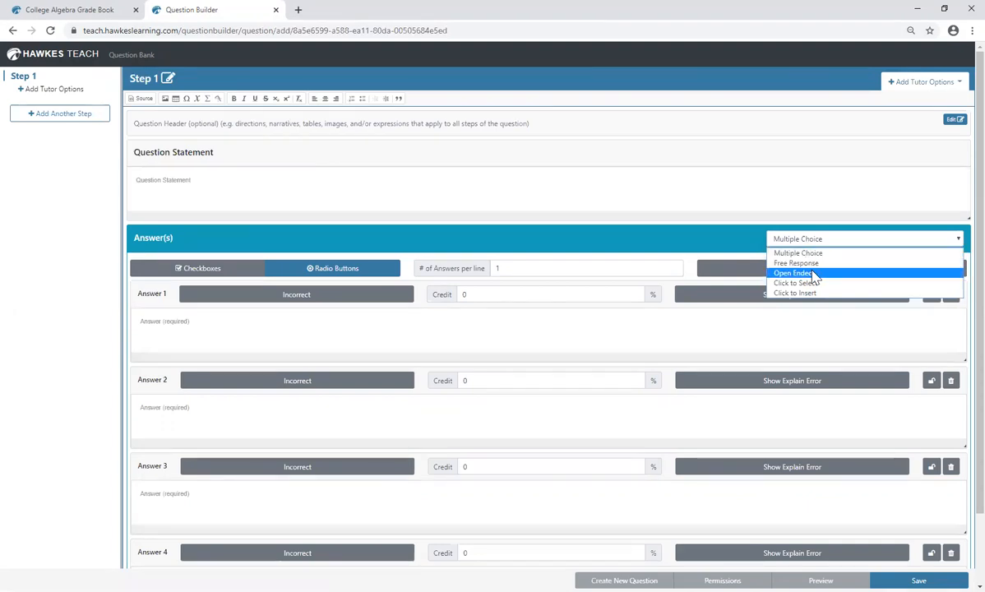
{"action": "left_click", "coordinate": [728, 238]}
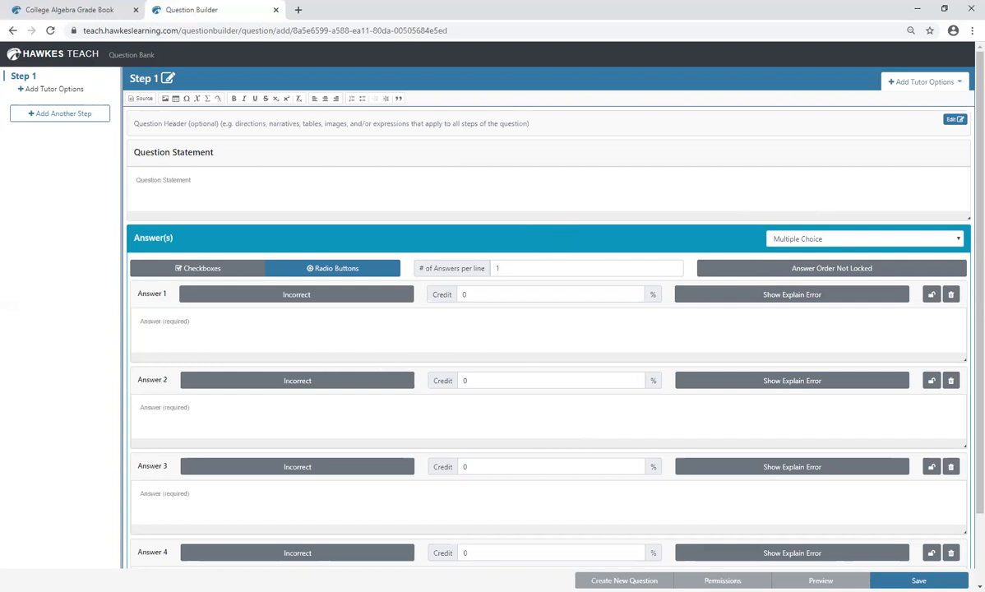
{"action": "left_click", "coordinate": [276, 9]}
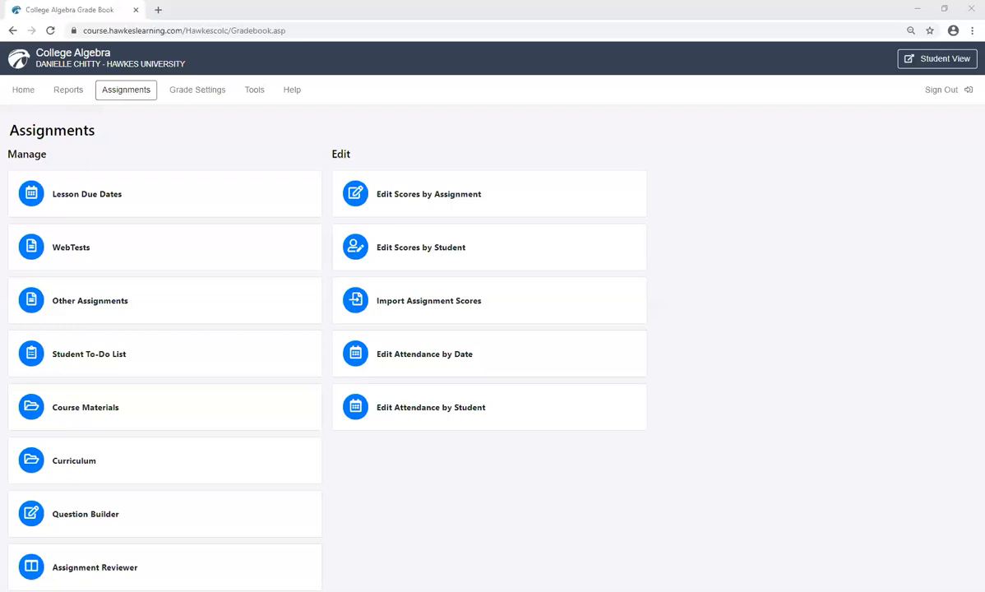
Open the section details of SCC Demo from the section management page.
{"action": "left_click", "coordinate": [255, 95]}
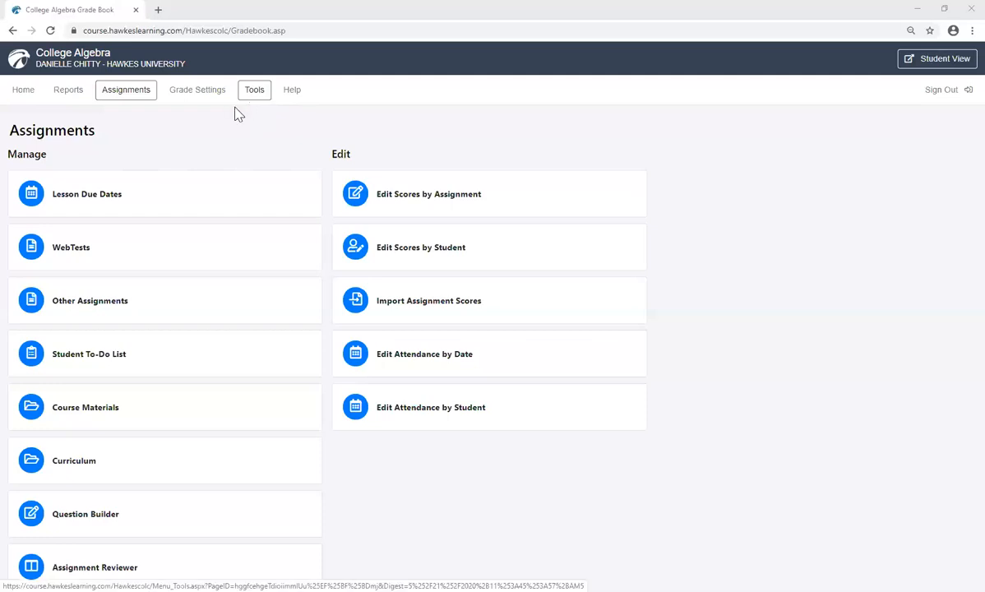
{"action": "left_click", "coordinate": [118, 177]}
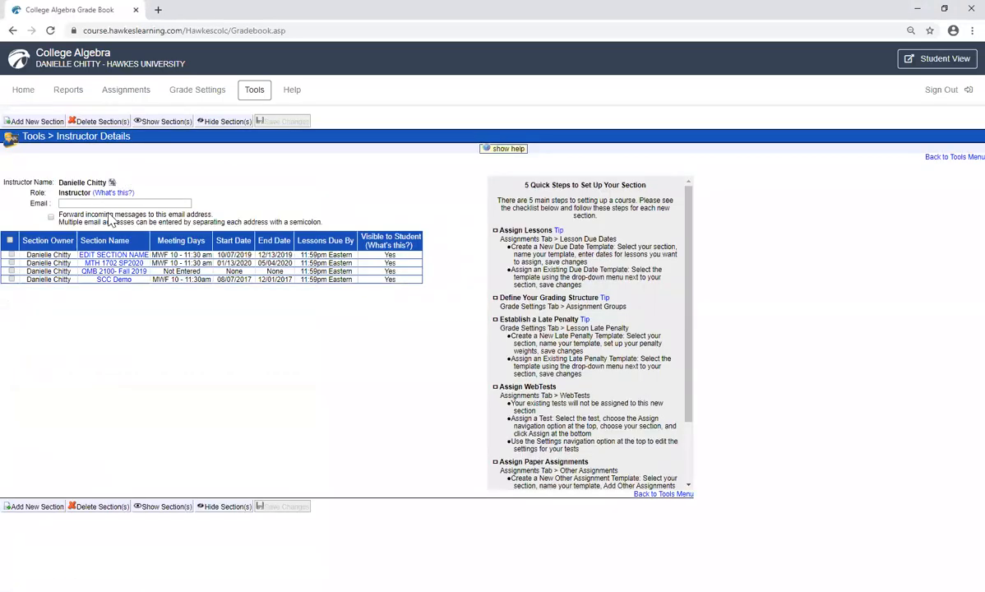
{"action": "left_click", "coordinate": [112, 281]}
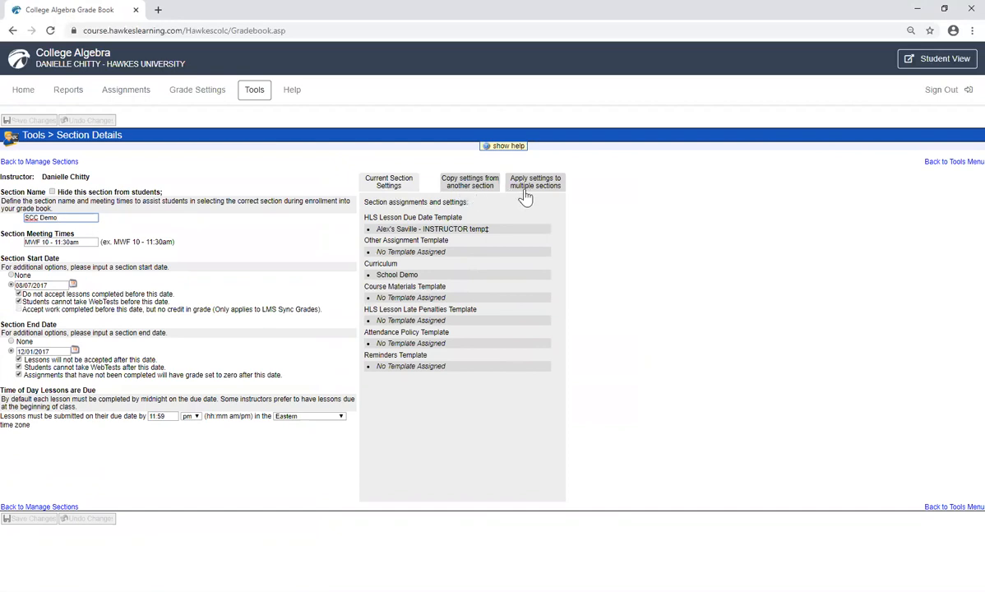
Choose QMB 2100- Fall 2019 as the section to copy settings from into SCC Demo, excluding its basic settings.
{"action": "left_click", "coordinate": [483, 195]}
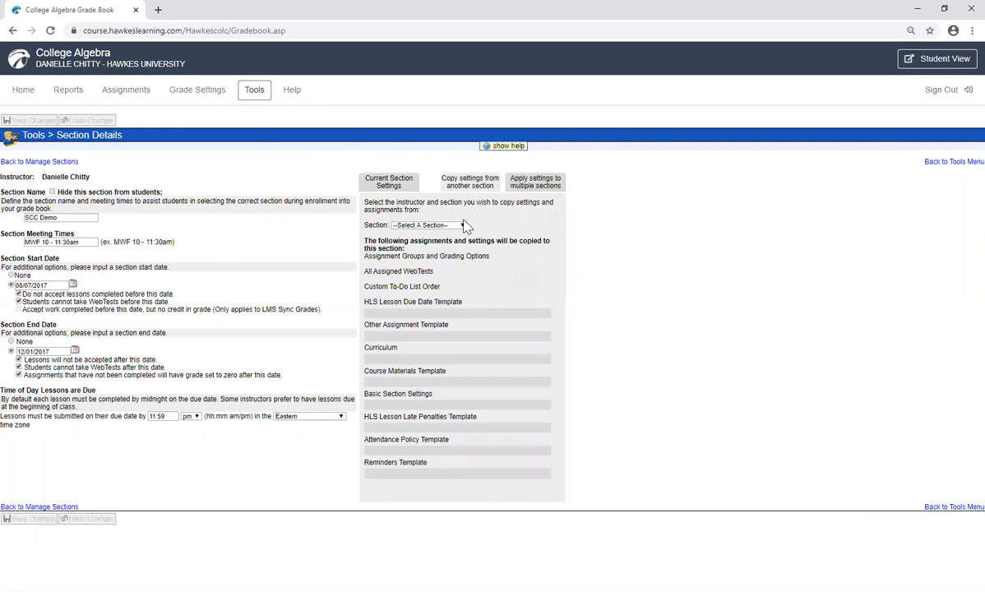
{"action": "left_click", "coordinate": [461, 225]}
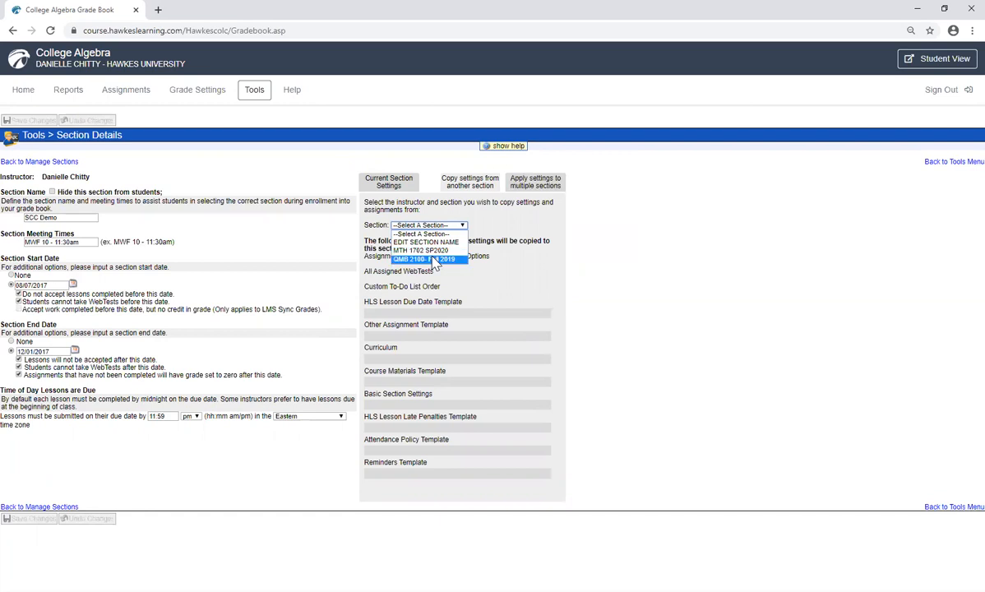
{"action": "left_click", "coordinate": [434, 259]}
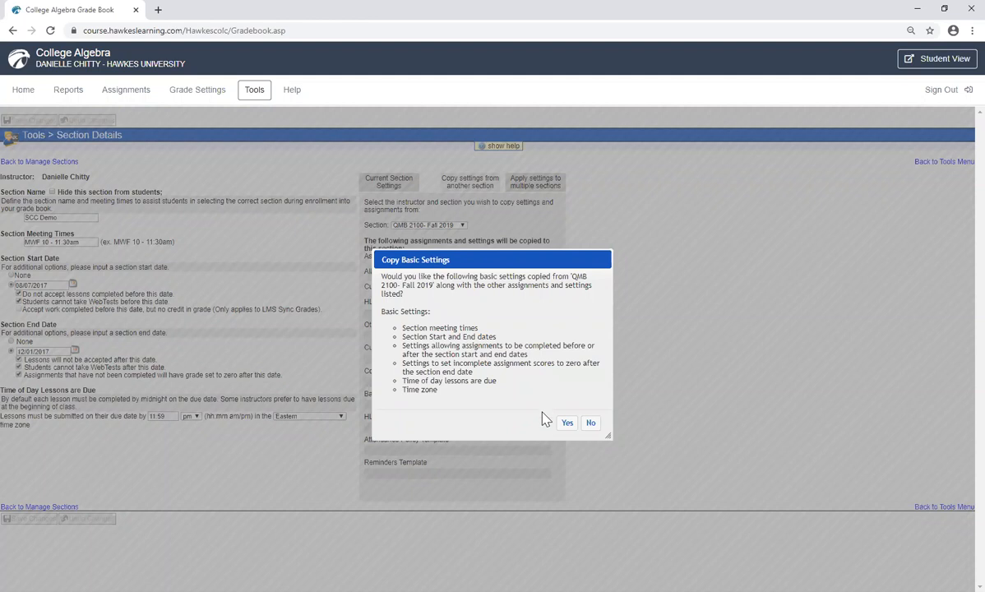
{"action": "left_click", "coordinate": [590, 424]}
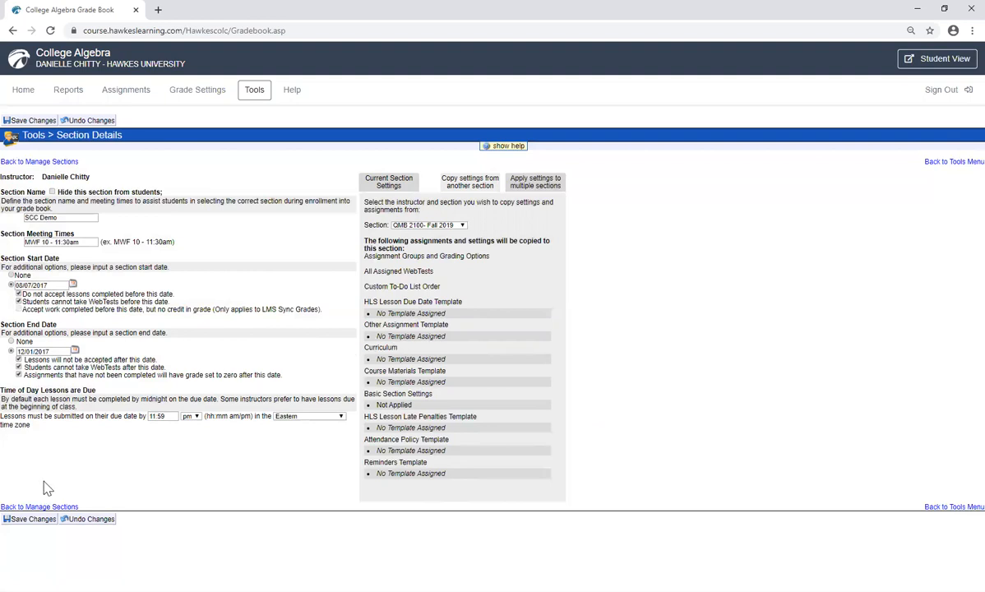
Open curriculum management by section and review the curricula available for SCC Demo without changing its assignment.
{"action": "left_click", "coordinate": [123, 95]}
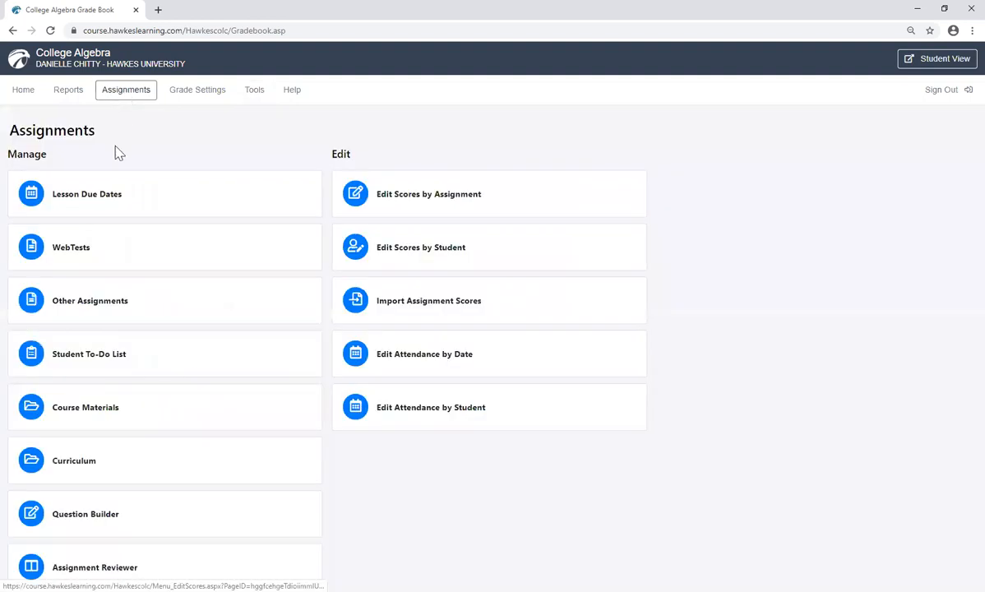
{"action": "left_click", "coordinate": [120, 467]}
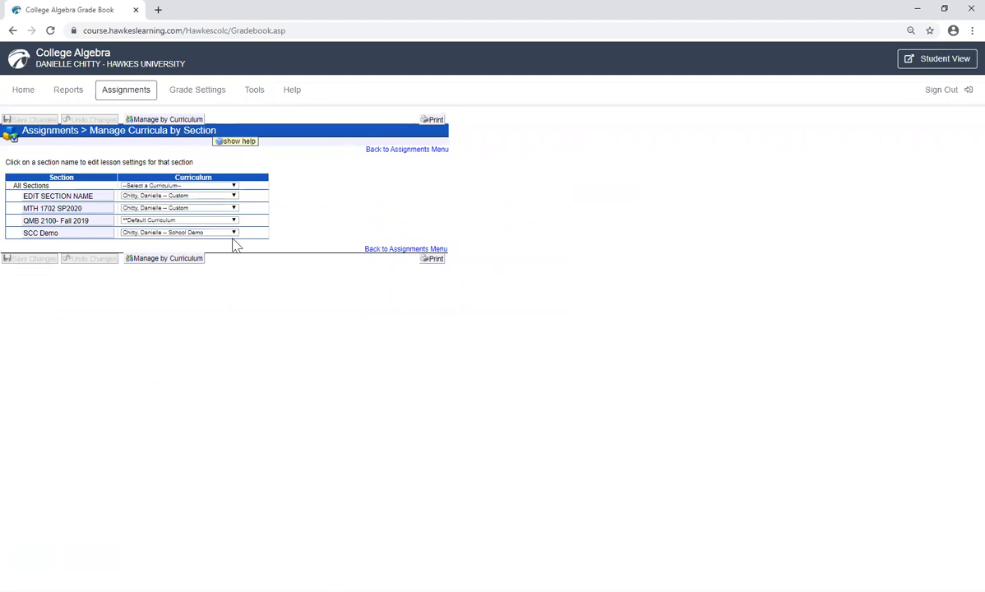
{"action": "left_click", "coordinate": [234, 234]}
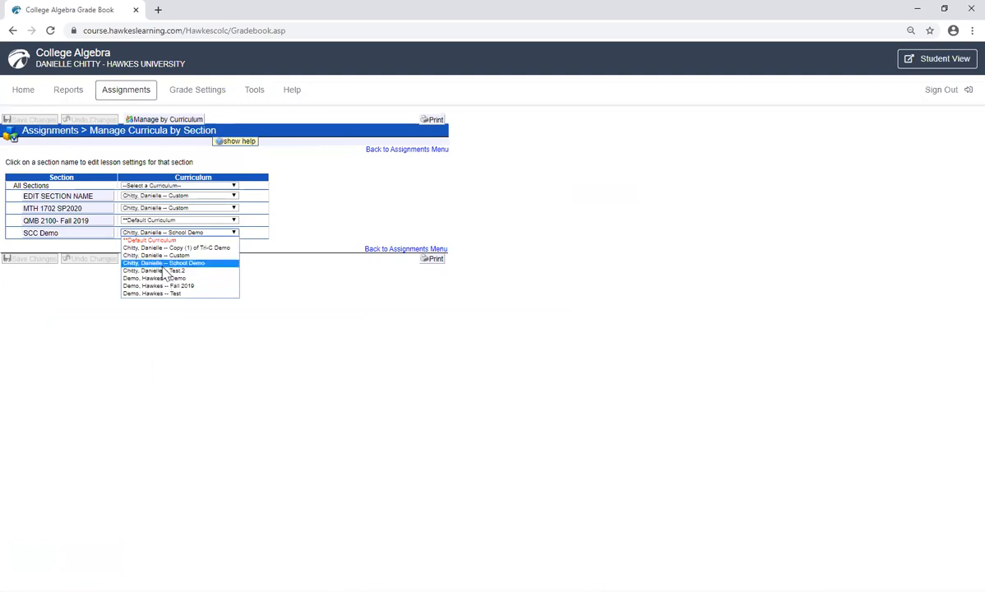
{"action": "left_click", "coordinate": [164, 336]}
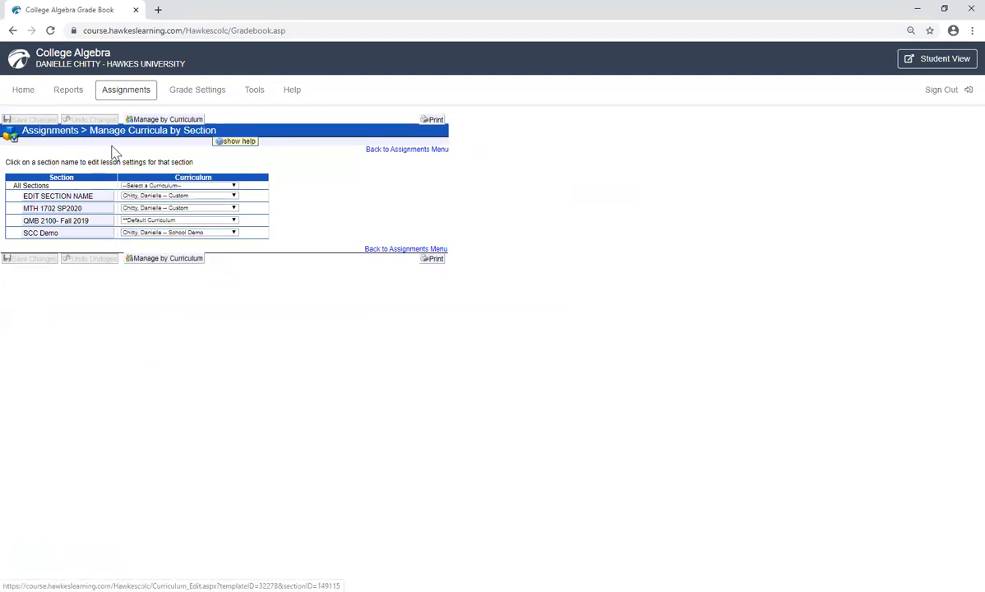
Open the lesson due dates of the SCC Demo section, review them and show the options for shifting multiple due dates.
{"action": "left_click", "coordinate": [124, 92]}
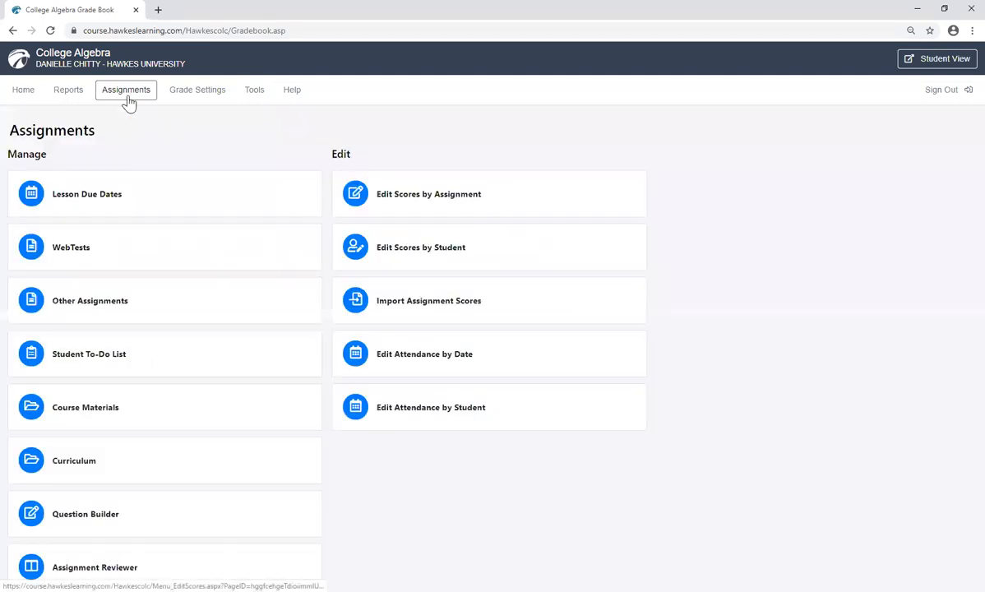
{"action": "left_click", "coordinate": [130, 211]}
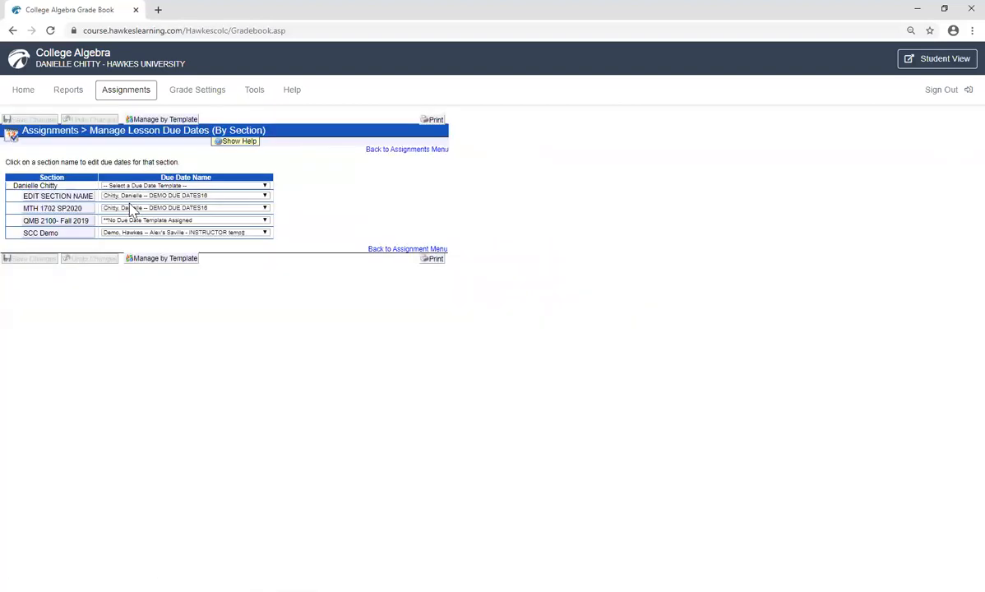
{"action": "left_click", "coordinate": [83, 238]}
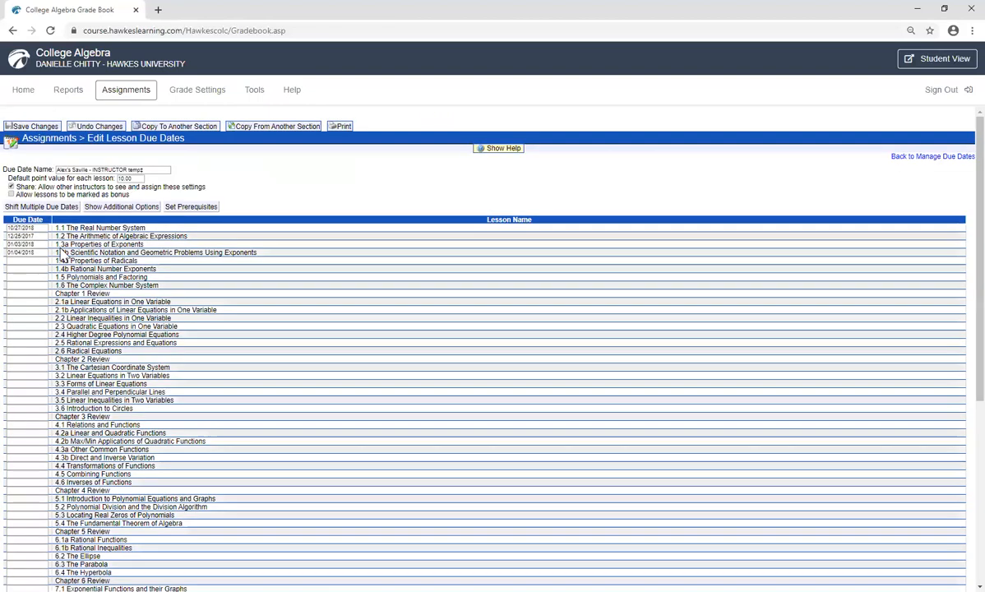
{"action": "scroll", "coordinate": [31, 275], "scroll_direction": "down", "scroll_amount": 3}
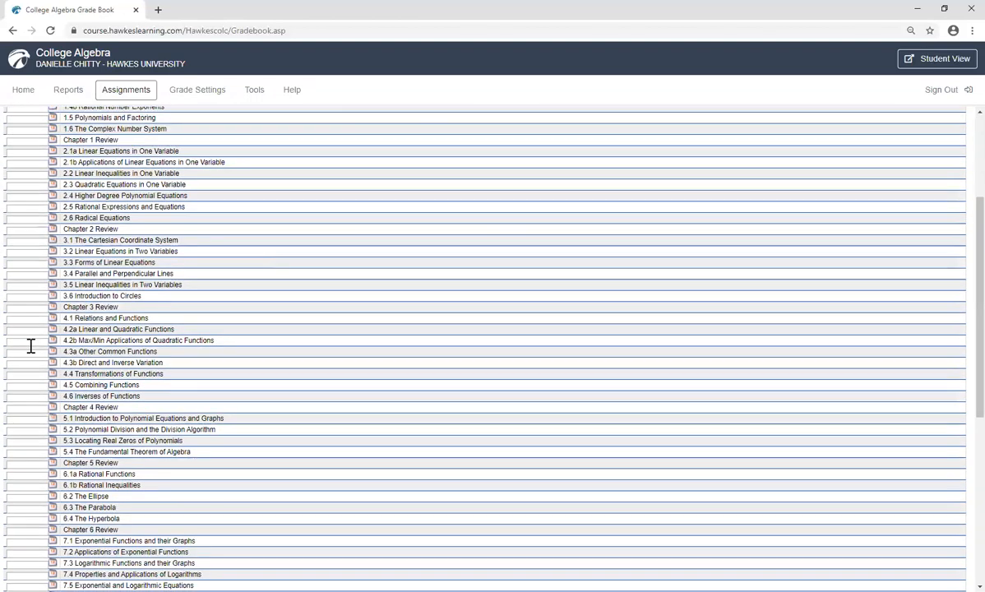
{"action": "scroll", "coordinate": [30, 346], "scroll_direction": "up", "scroll_amount": 5}
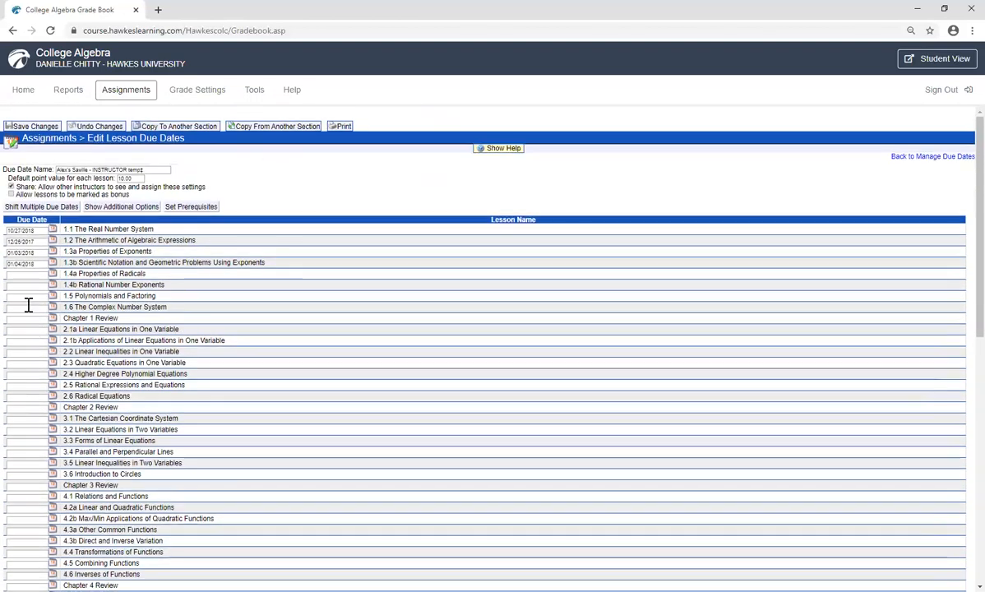
{"action": "left_click", "coordinate": [49, 209]}
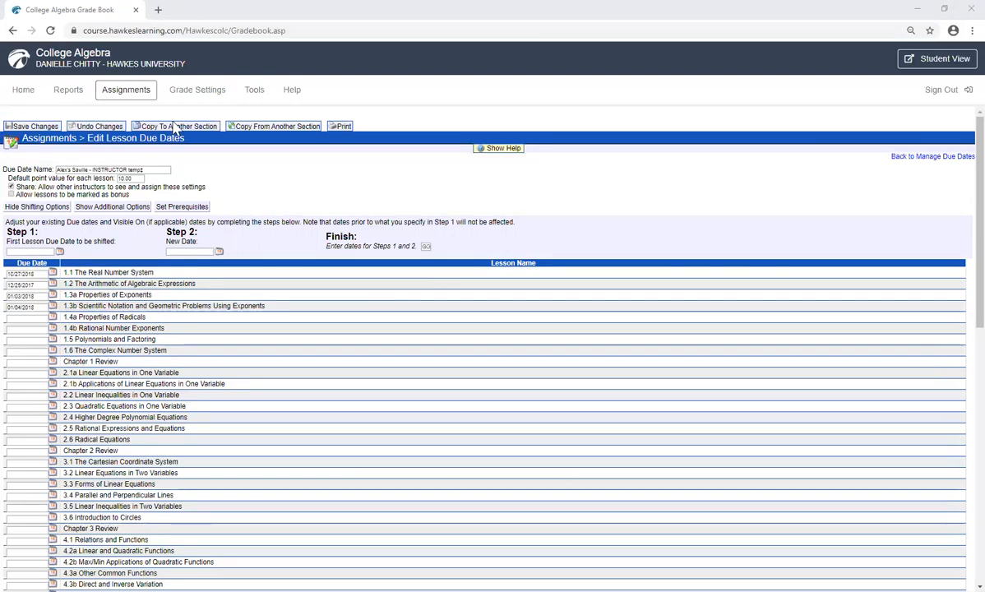
Open the additional settings of the Save1028 WebTest.
{"action": "left_click", "coordinate": [115, 93]}
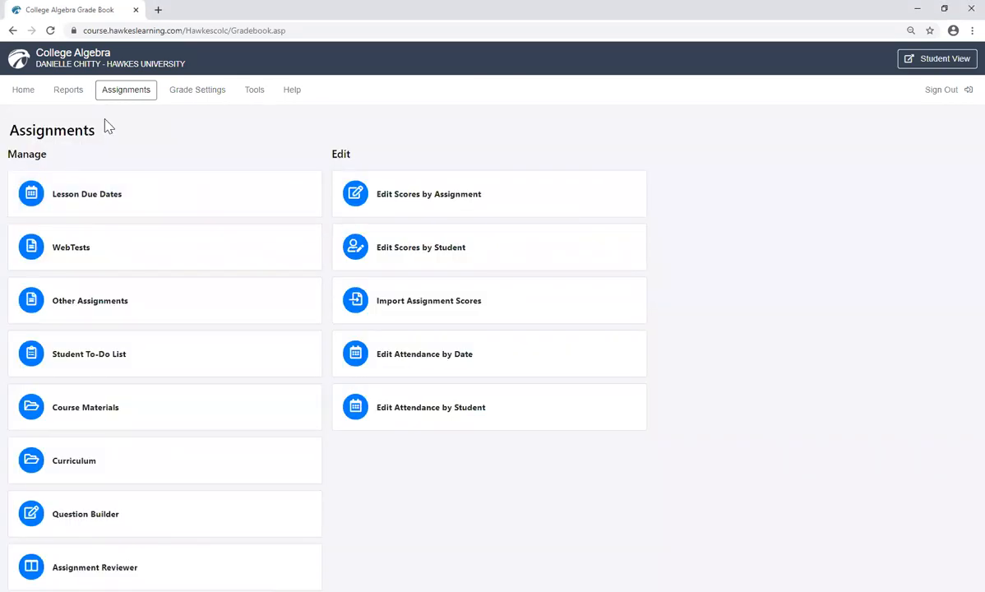
{"action": "left_click", "coordinate": [97, 250]}
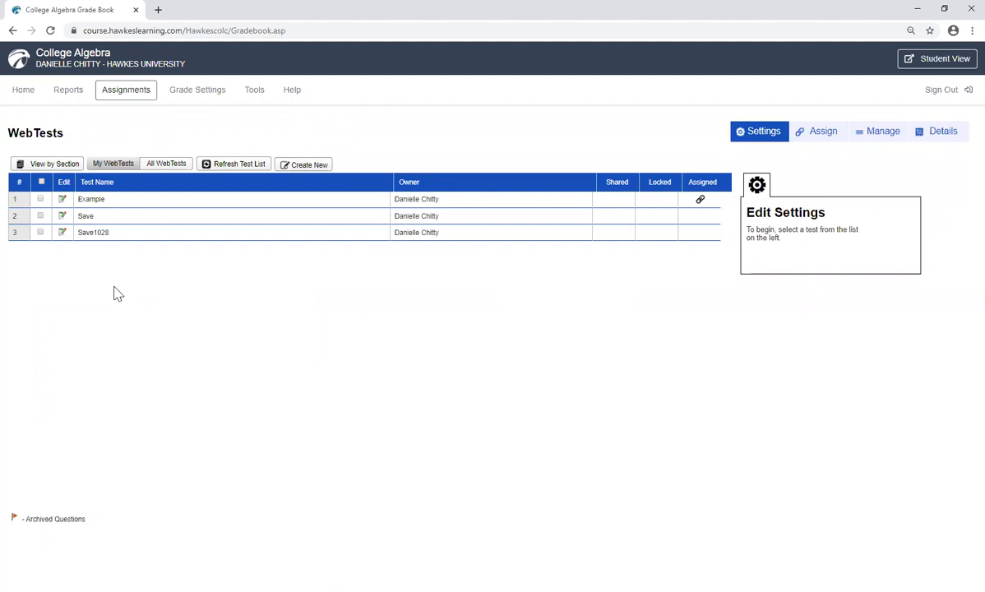
{"action": "left_click", "coordinate": [92, 232]}
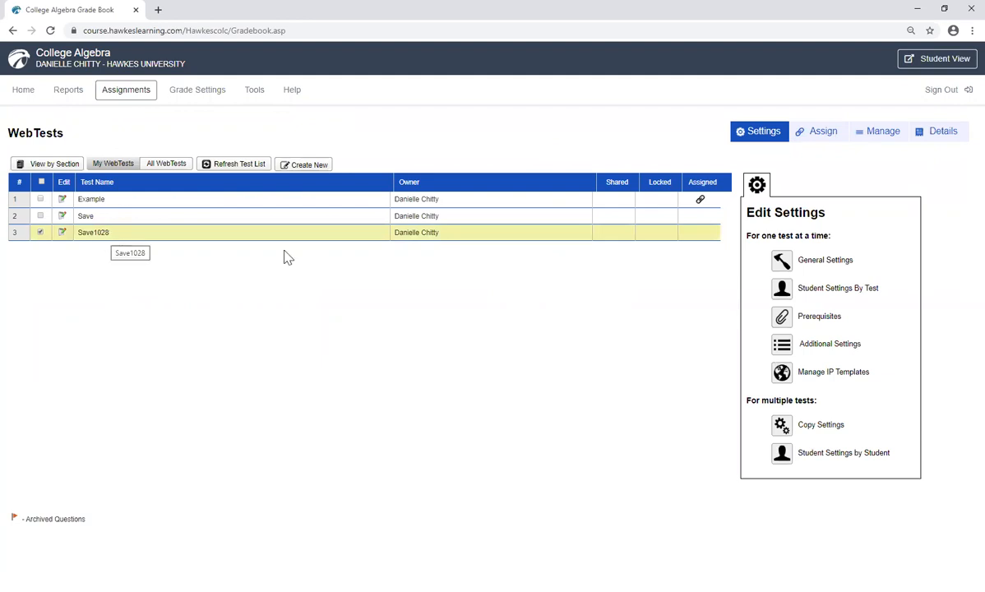
{"action": "left_click", "coordinate": [825, 344]}
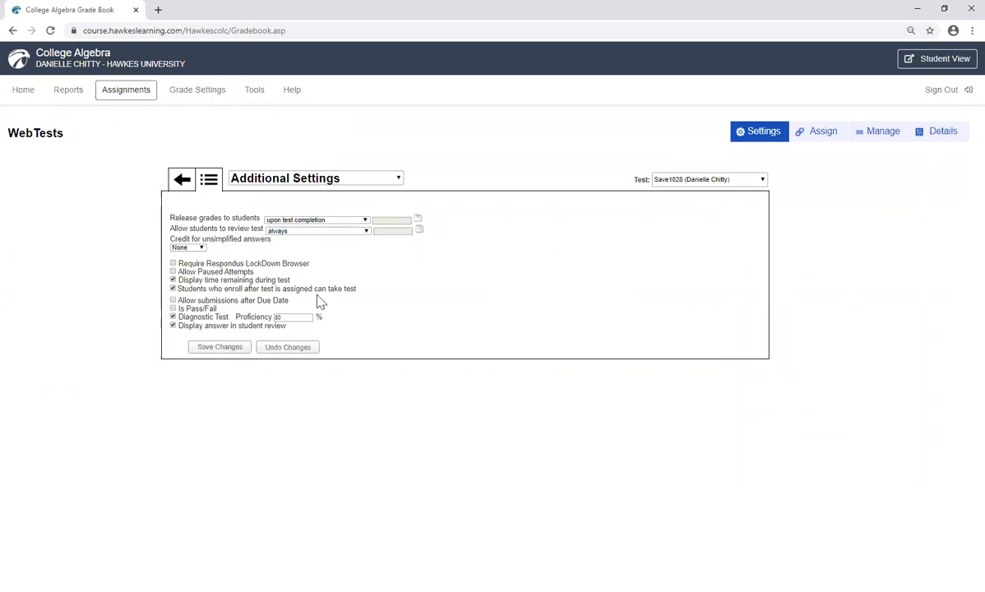
Toggle the Diagnostic Test option of Save1028, leaving it enabled, and open its proficiency percentage for editing.
{"action": "left_click", "coordinate": [173, 317]}
{"action": "left_click", "coordinate": [173, 317]}
{"action": "left_click", "coordinate": [173, 316]}
{"action": "double_click", "coordinate": [286, 319]}
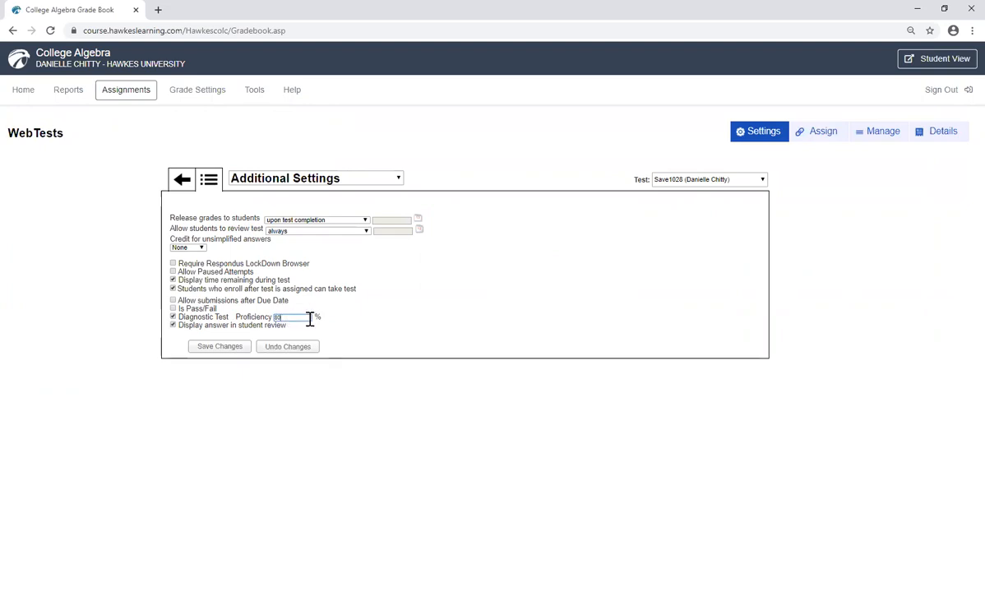